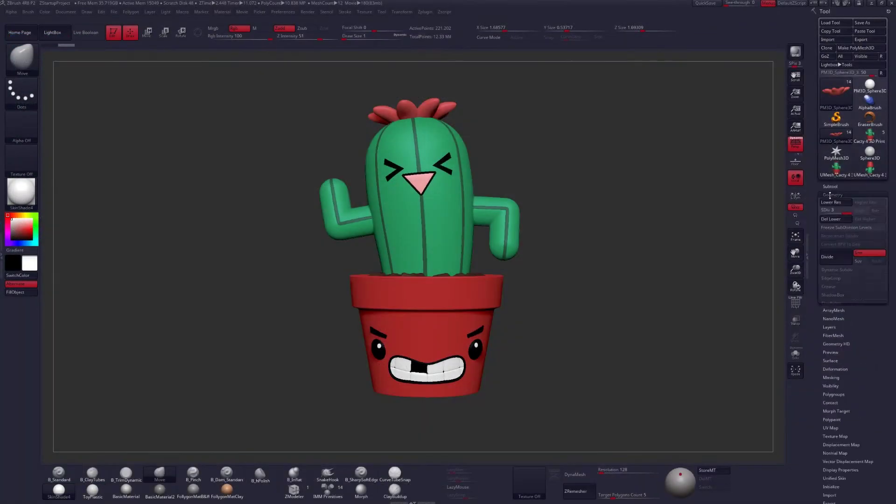
# Show the subtool list and isolate the green cactus body, Cacty 4 3D Print, in Solo mode
pyautogui.click(830, 187)
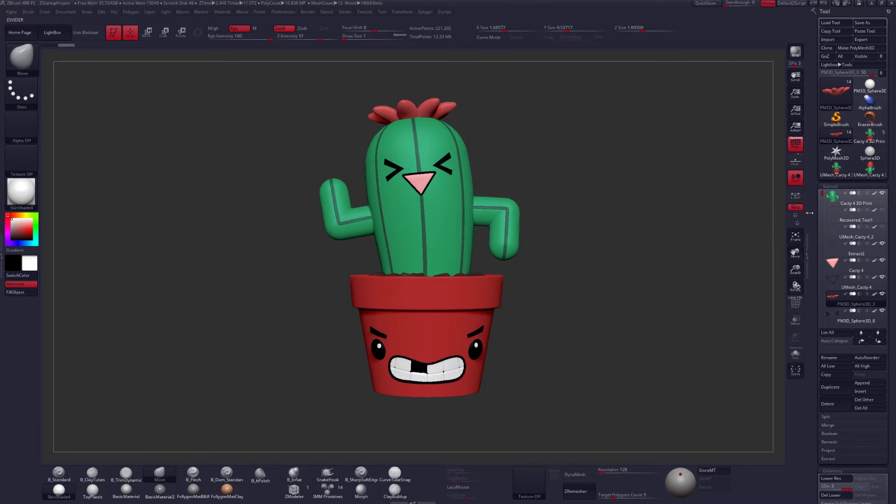
pyautogui.moveTo(820, 198)
pyautogui.mouseDown()
pyautogui.moveTo(821, 235)
pyautogui.moveTo(821, 188)
pyautogui.mouseUp()
pyautogui.moveTo(560, 329)
pyautogui.mouseDown()
pyautogui.moveTo(596, 330)
pyautogui.moveTo(562, 330)
pyautogui.mouseUp()
pyautogui.moveTo(614, 242); pyautogui.dragTo(459, 272)
pyautogui.keyDown('alt'); pyautogui.click(454, 255); pyautogui.keyUp('alt')
pyautogui.moveTo(548, 296); pyautogui.dragTo(528, 296)
pyautogui.hotkey('alt', 's')
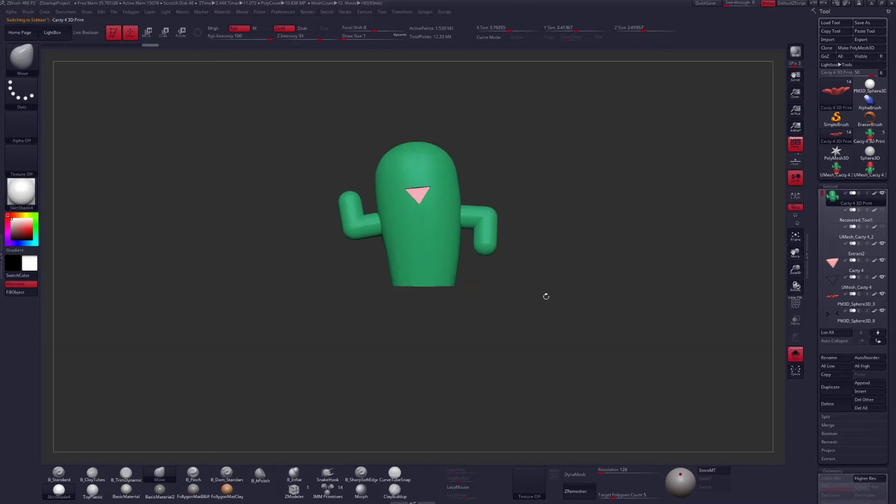
# Step through the cactus subtools one by one down to the pot's eyes, and show the complete model again
pyautogui.press('Down')
pyautogui.press('Down')
pyautogui.press('Down')
pyautogui.press('Down')
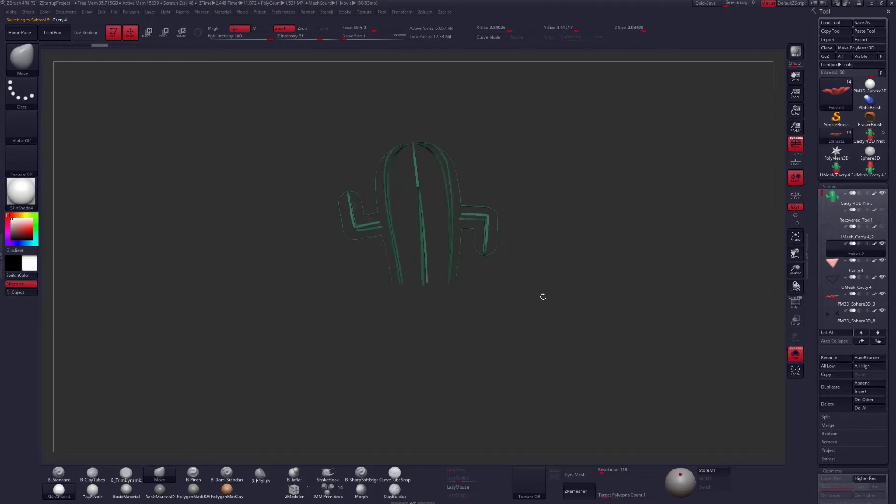
pyautogui.press('Down')
pyautogui.press('Down')
pyautogui.press('Down')
pyautogui.press('Down')
pyautogui.press('Down')
pyautogui.press('Down')
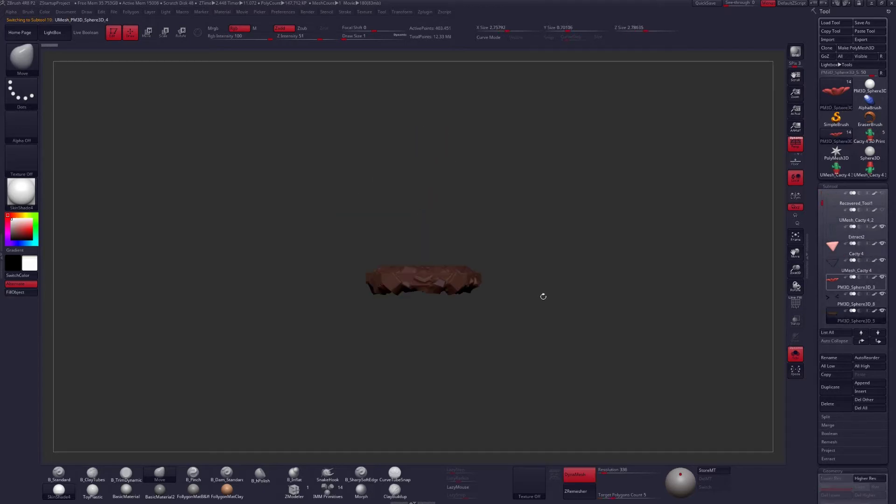
pyautogui.press('Down')
pyautogui.press('Down')
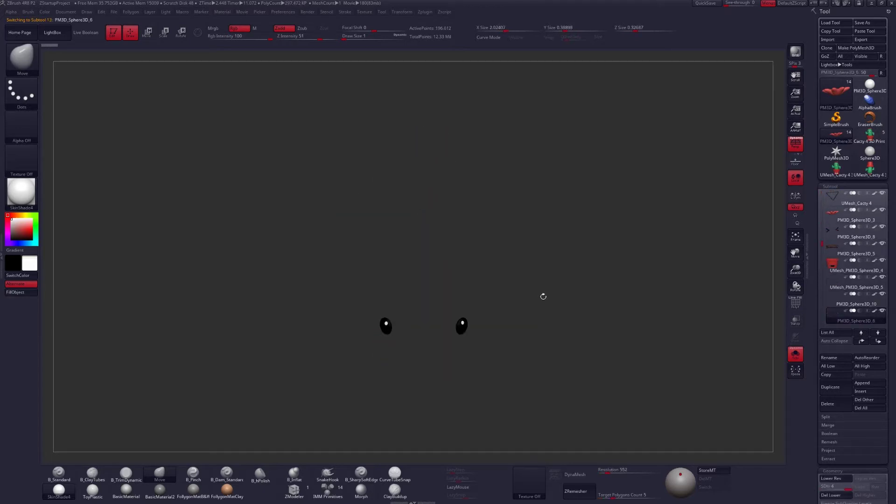
pyautogui.hotkey('ctrl', 'shift', 'f')
pyautogui.moveTo(552, 289)
pyautogui.keyDown('ctrl'); pyautogui.mouseDown(button='right')
pyautogui.moveTo(564, 298)
pyautogui.moveTo(554, 272)
pyautogui.mouseUp(button='right'); pyautogui.keyUp('ctrl')
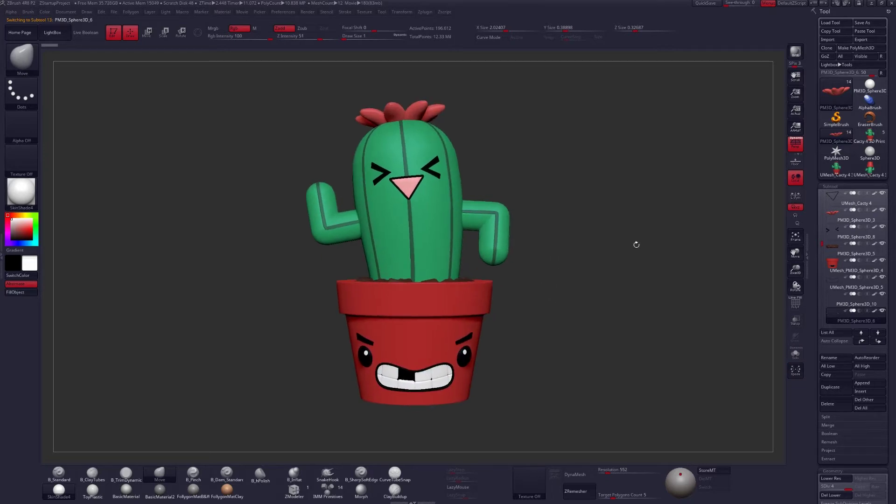
# Switch to the merged Cacty 4 3D Print Decimated tool and inspect its mesh density in wireframe display
pyautogui.click(864, 136)
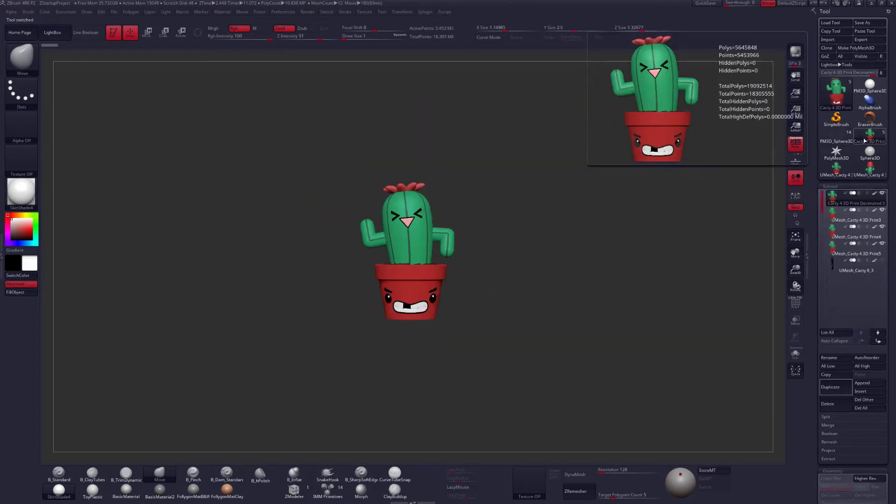
pyautogui.moveTo(548, 218)
pyautogui.keyDown('alt'); pyautogui.mouseDown()
pyautogui.moveTo(539, 183)
pyautogui.moveTo(555, 230)
pyautogui.mouseUp(); pyautogui.keyUp('alt')
pyautogui.hotkey('shift', 'f')
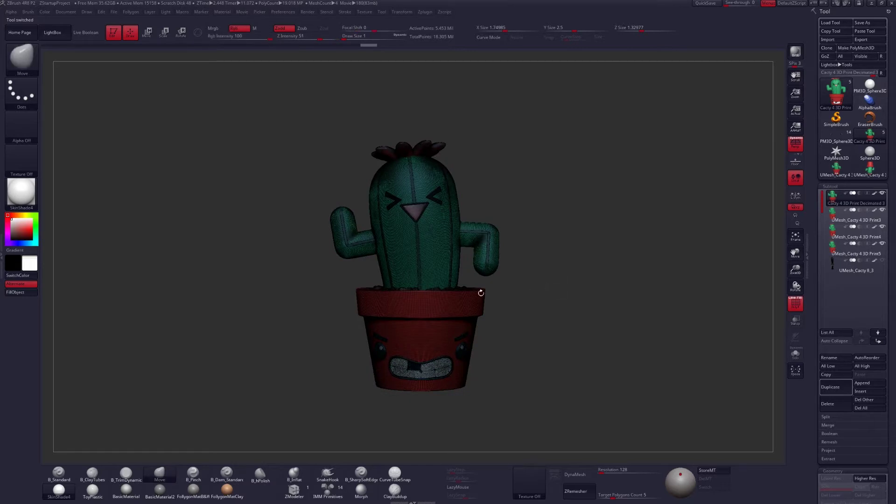
pyautogui.scroll(5, 482, 322)
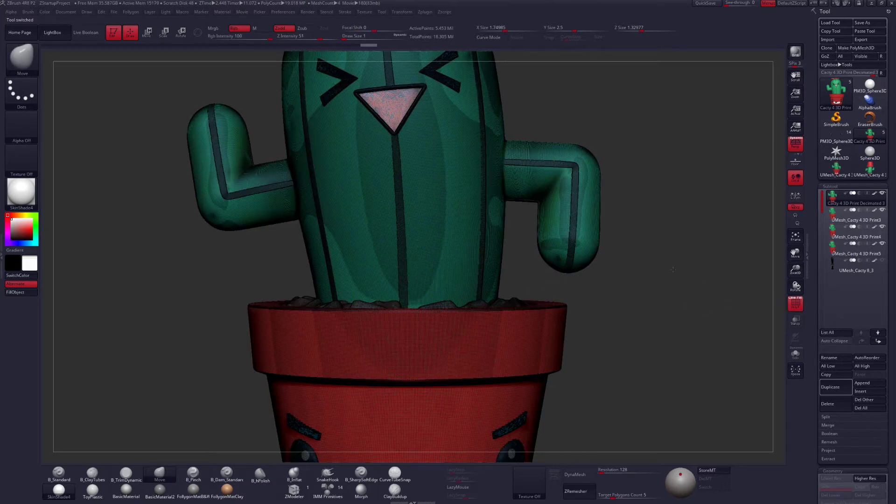
pyautogui.press('f')
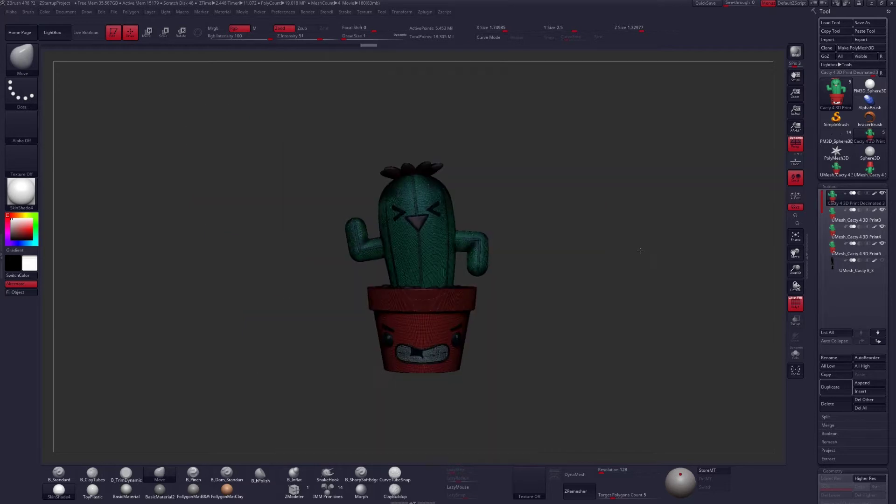
pyautogui.hotkey('shift', 'f')
# Hide one lengthwise half of the merged cactus with a lasso selection and examine the cut from several angles
pyautogui.hotkey('ctrl', 'shift')
pyautogui.moveTo(412, 147)
pyautogui.keyDown('ctrl'); pyautogui.keyDown('shift'); pyautogui.mouseDown()
pyautogui.moveTo(576, 240)
pyautogui.moveTo(470, 426)
pyautogui.moveTo(419, 414)
pyautogui.mouseUp(); pyautogui.keyUp('shift'); pyautogui.keyUp('ctrl')
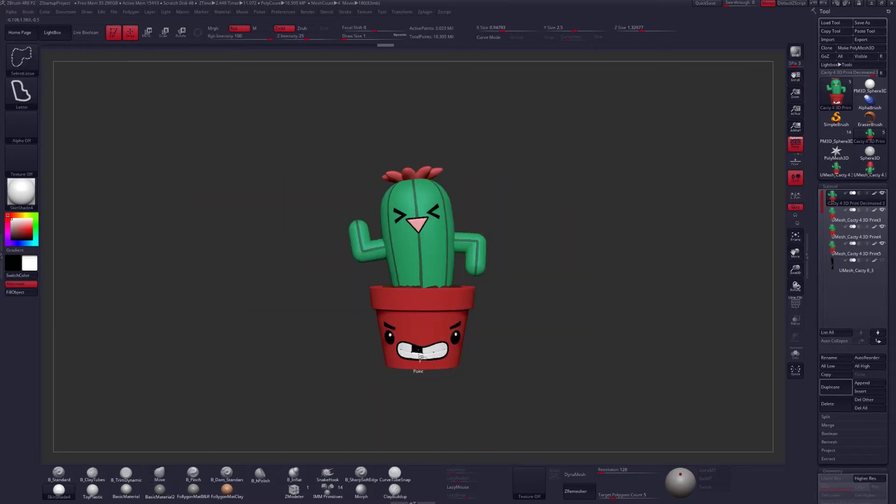
pyautogui.moveTo(439, 268)
pyautogui.mouseDown(button='right')
pyautogui.moveTo(509, 268)
pyautogui.moveTo(441, 268)
pyautogui.moveTo(506, 275)
pyautogui.moveTo(433, 279)
pyautogui.mouseUp(button='right')
pyautogui.moveTo(398, 310); pyautogui.dragTo(361, 311, button='right')
pyautogui.keyDown('alt'); pyautogui.moveTo(490, 371); pyautogui.dragTo(495, 377, button='right'); pyautogui.keyUp('alt')
pyautogui.moveTo(470, 272)
pyautogui.mouseDown()
pyautogui.moveTo(436, 290)
pyautogui.moveTo(413, 282)
pyautogui.moveTo(576, 241)
pyautogui.mouseUp()
# Hide the front half of the merged cactus with a lasso from the side view and examine its interior
pyautogui.moveTo(542, 288)
pyautogui.mouseDown()
pyautogui.moveTo(496, 250)
pyautogui.moveTo(434, 103)
pyautogui.moveTo(586, 380)
pyautogui.moveTo(424, 464)
pyautogui.mouseUp()
pyautogui.hotkey('ctrl', 'shift')
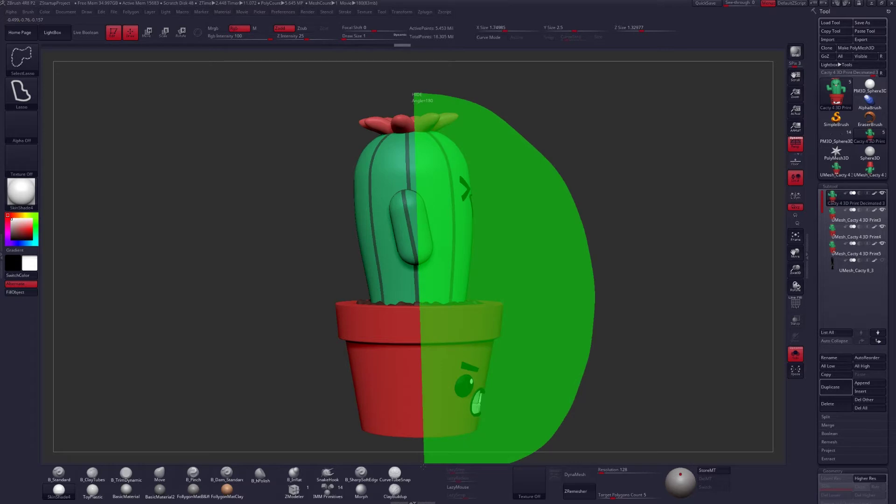
pyautogui.moveTo(579, 355)
pyautogui.mouseDown()
pyautogui.moveTo(477, 375)
pyautogui.moveTo(506, 310)
pyautogui.mouseUp()
pyautogui.moveTo(456, 336); pyautogui.dragTo(686, 335, button='right')
pyautogui.press('f')
# Toggle double-sided display off and back on to compare how the open mesh's inner surfaces are shown
pyautogui.moveTo(815, 388); pyautogui.dragTo(835, 265)
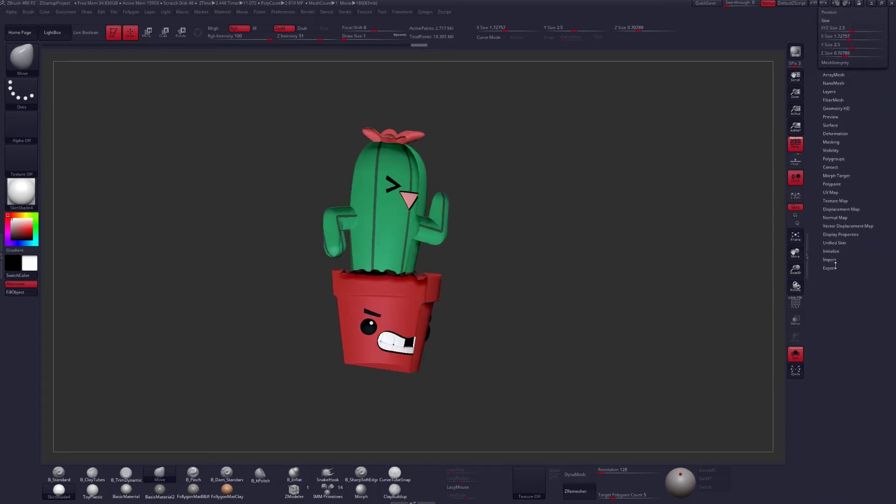
pyautogui.click(839, 234)
pyautogui.click(842, 260)
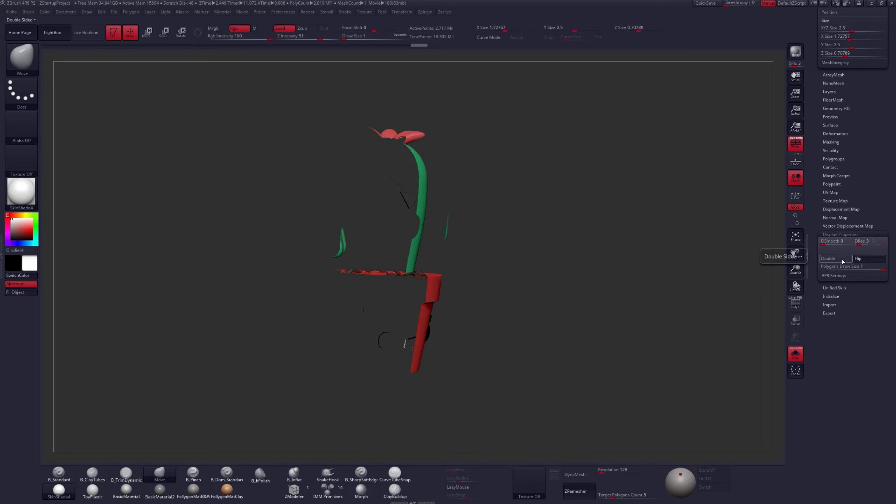
pyautogui.click(842, 259)
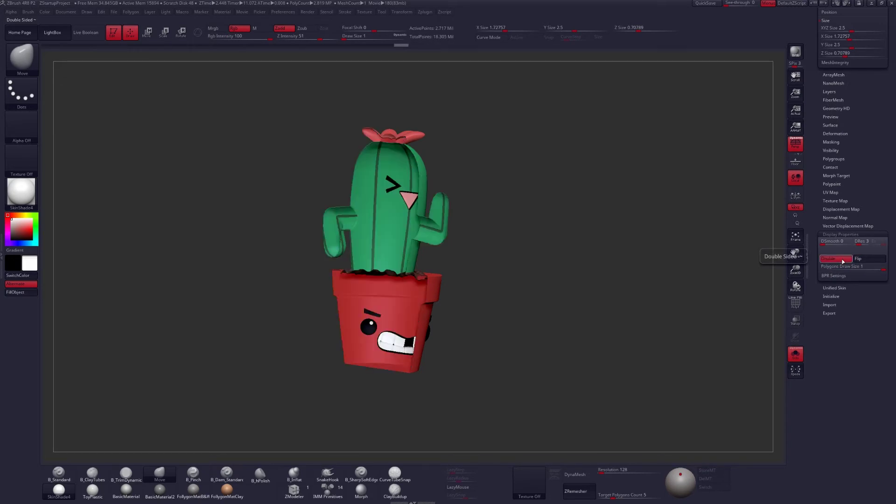
pyautogui.click(828, 234)
# Unhide the full cactus mesh and check its wireframe
pyautogui.moveTo(707, 310); pyautogui.dragTo(598, 294)
pyautogui.hotkey('ctrl', 'shift')
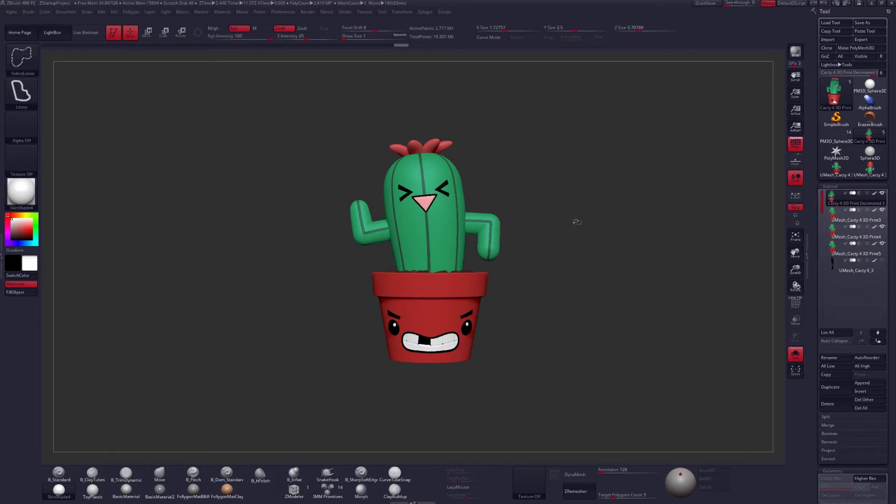
pyautogui.keyDown('ctrl'); pyautogui.keyDown('shift'); pyautogui.click(573, 220); pyautogui.keyUp('shift'); pyautogui.keyUp('ctrl')
pyautogui.keyDown('alt'); pyautogui.moveTo(512, 266); pyautogui.dragTo(535, 301); pyautogui.keyUp('alt')
pyautogui.hotkey('shift', 'f')
pyautogui.hotkey('shift', 'f')
pyautogui.keyDown('alt'); pyautogui.moveTo(645, 266); pyautogui.dragTo(634, 262); pyautogui.keyUp('alt')
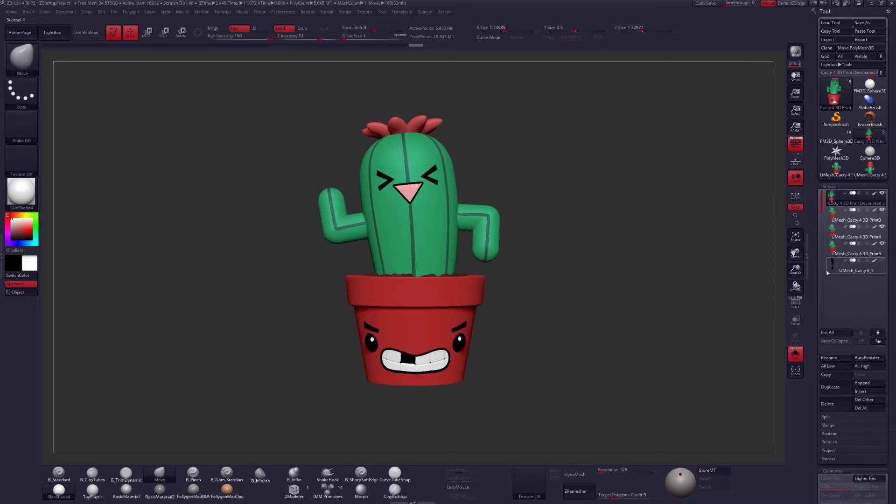
# Select the core subtool UMesh_Cacty 8_3 and view it inside the cactus with transparency
pyautogui.click(838, 204)
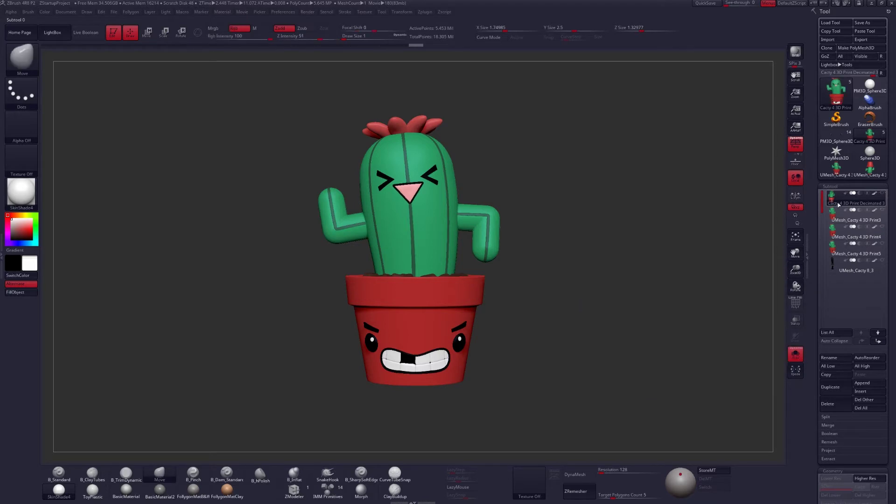
pyautogui.click(842, 268)
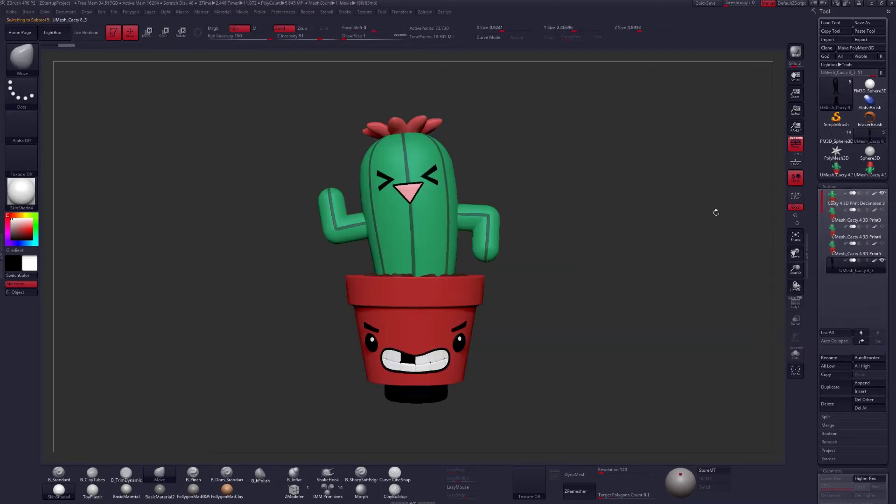
pyautogui.click(795, 322)
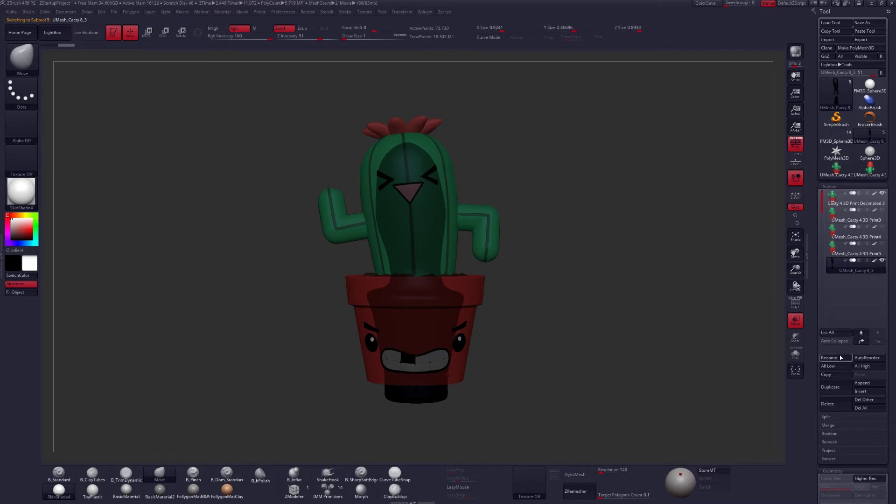
pyautogui.click(792, 326)
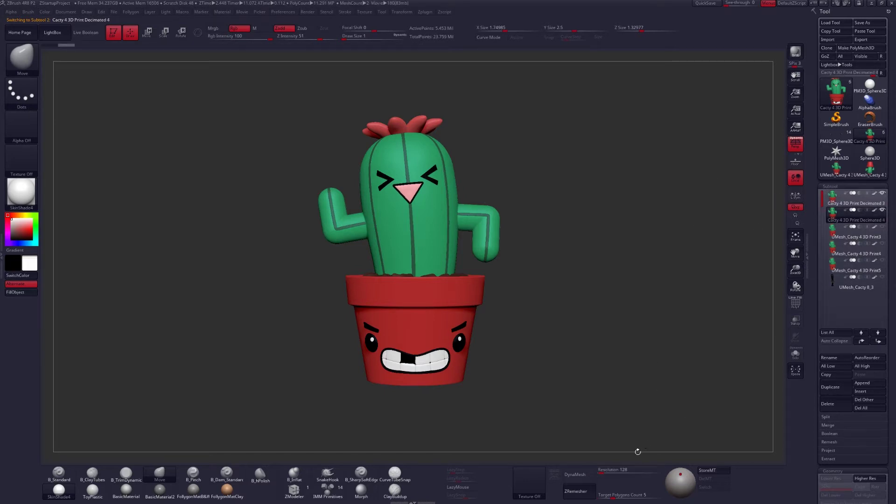
# Turn off the duplicate cactus's polypaint and try shrinking it with an Inflate deformation of -42, checking it with transparency
pyautogui.moveTo(874, 216)
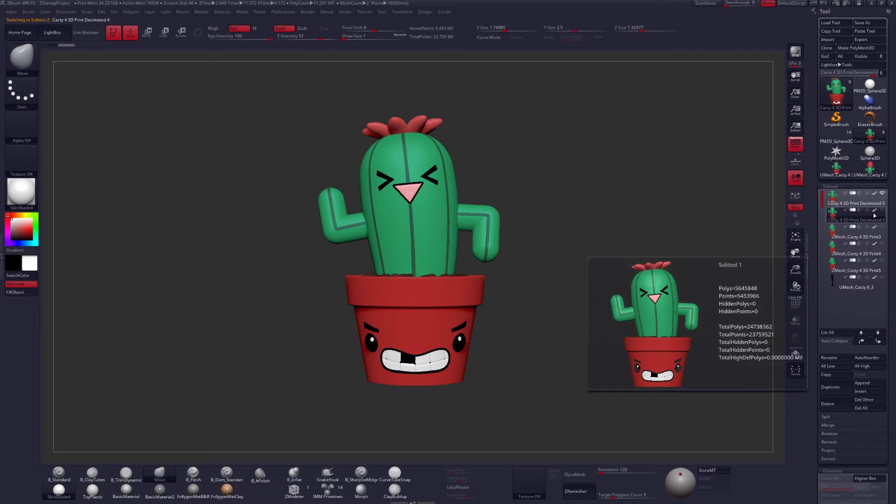
pyautogui.click(875, 211)
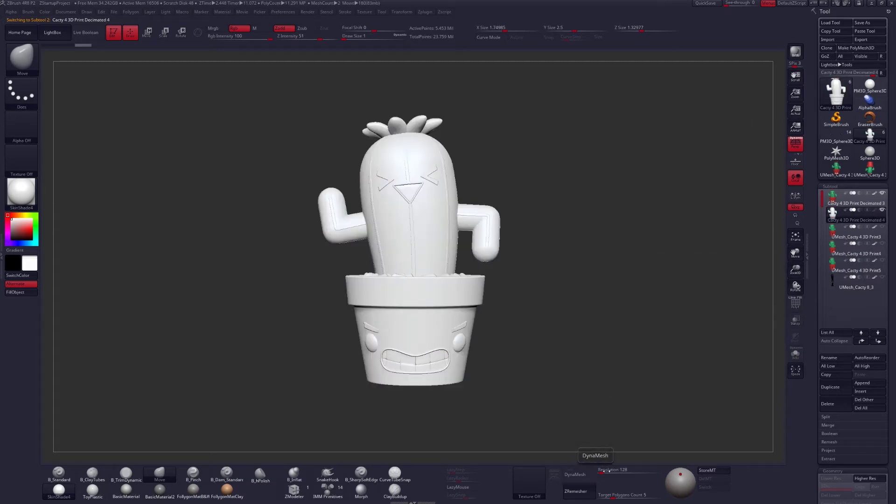
pyautogui.click(832, 470)
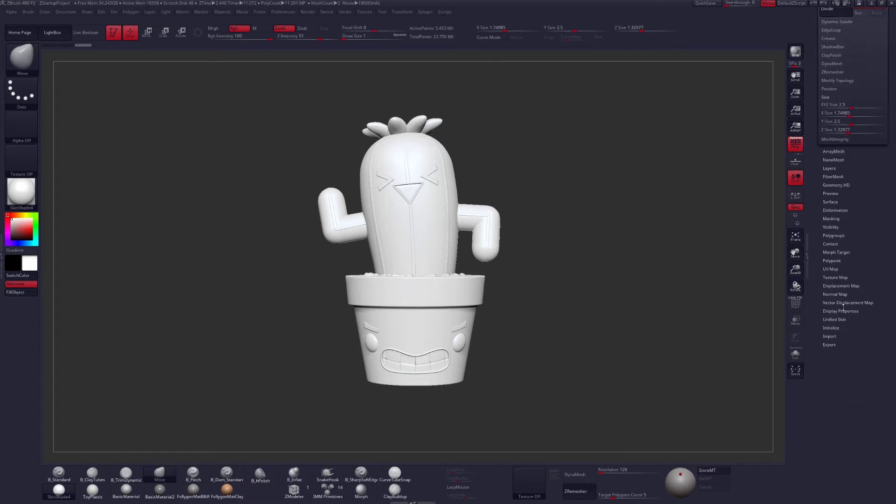
pyautogui.click(836, 210)
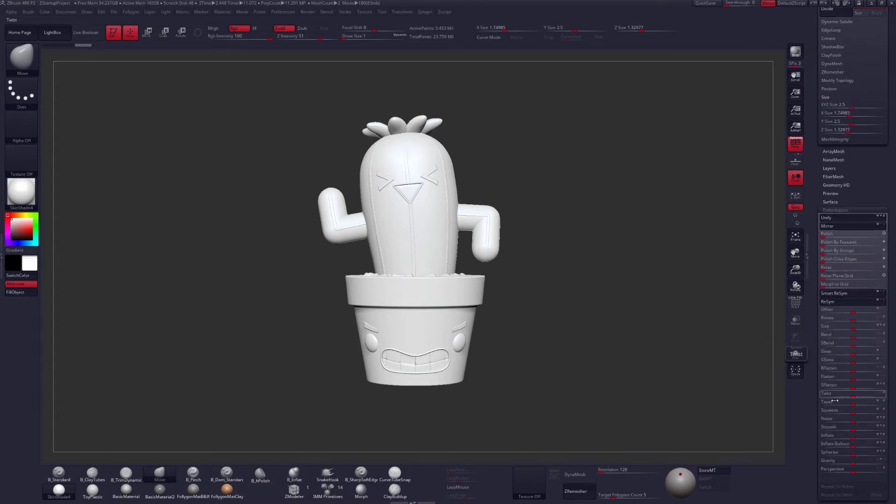
pyautogui.moveTo(852, 438); pyautogui.dragTo(839, 435)
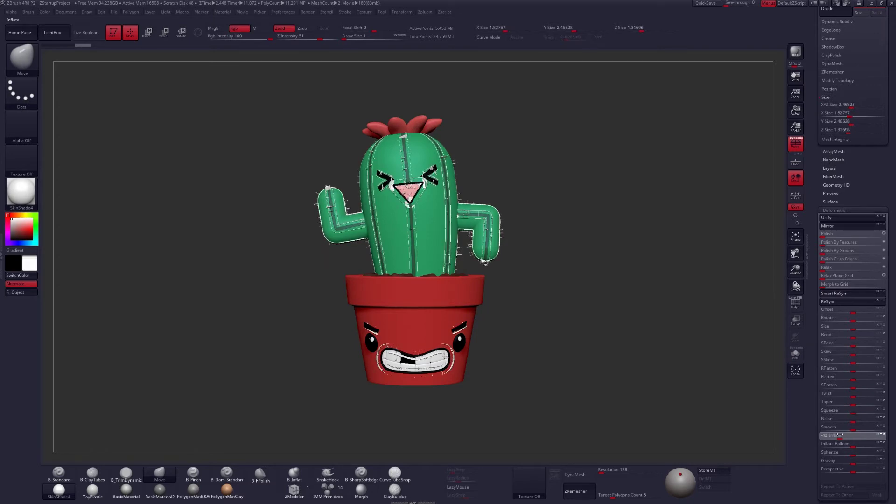
pyautogui.click(795, 321)
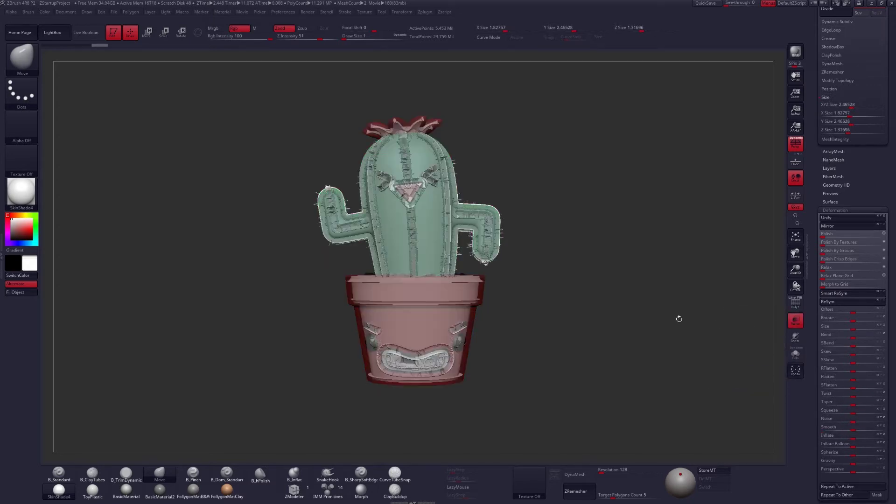
# Undo the Inflate deformation and delete the duplicate cactus subtool
pyautogui.hotkey('ctrl', 'z')
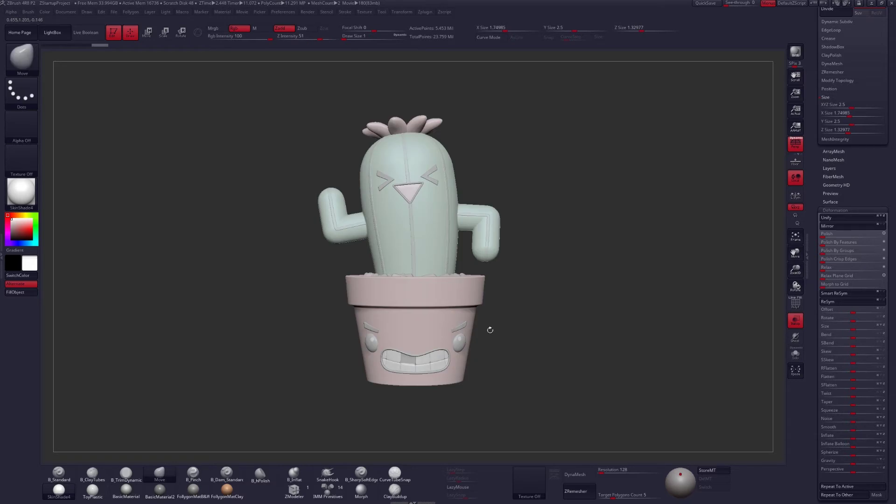
pyautogui.click(837, 209)
pyautogui.moveTo(834, 194); pyautogui.dragTo(840, 326)
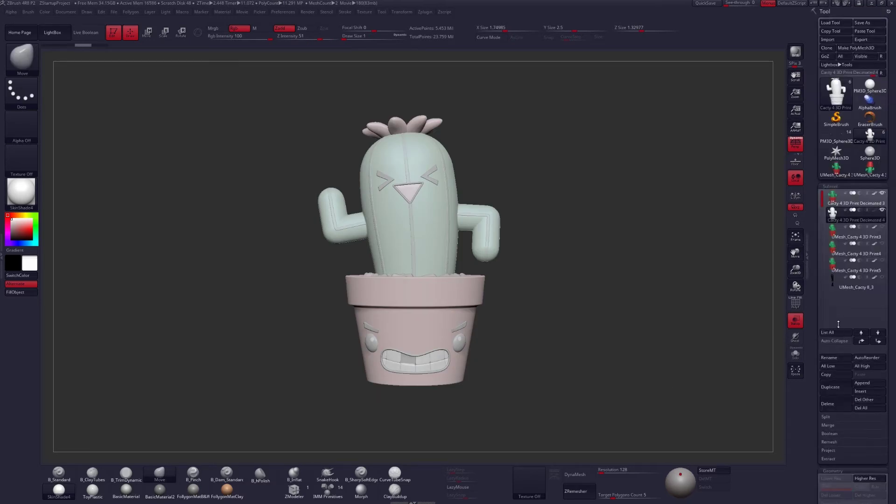
pyautogui.click(834, 405)
pyautogui.click(772, 418)
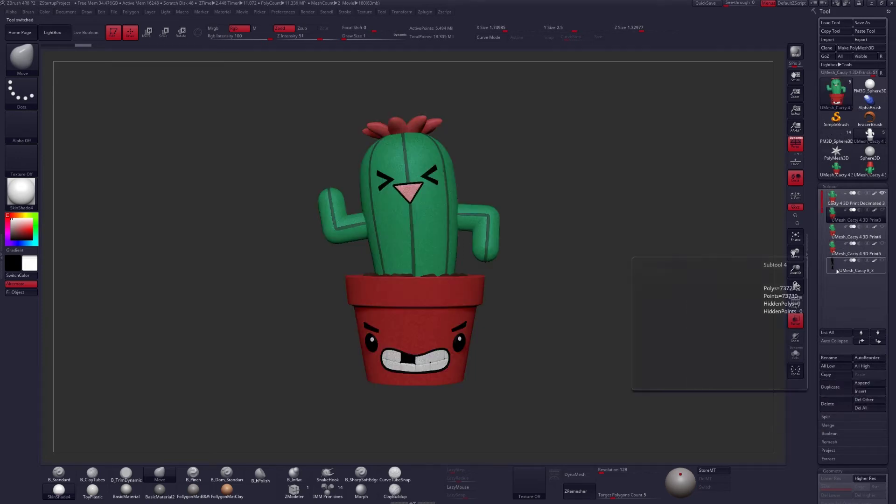
# Examine the black core subtool UMesh_Cacty 8_3 inside the transparent cactus and on its own
pyautogui.click(836, 269)
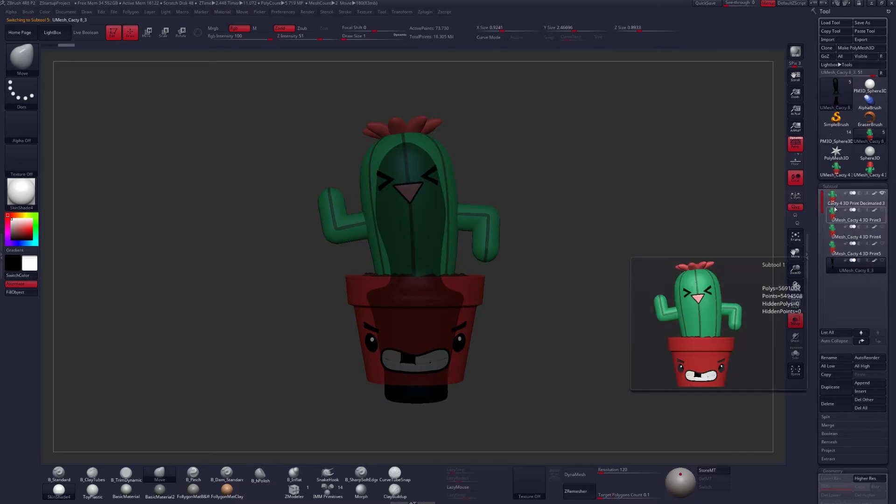
pyautogui.keyDown('shift'); pyautogui.click(835, 270); pyautogui.keyUp('shift')
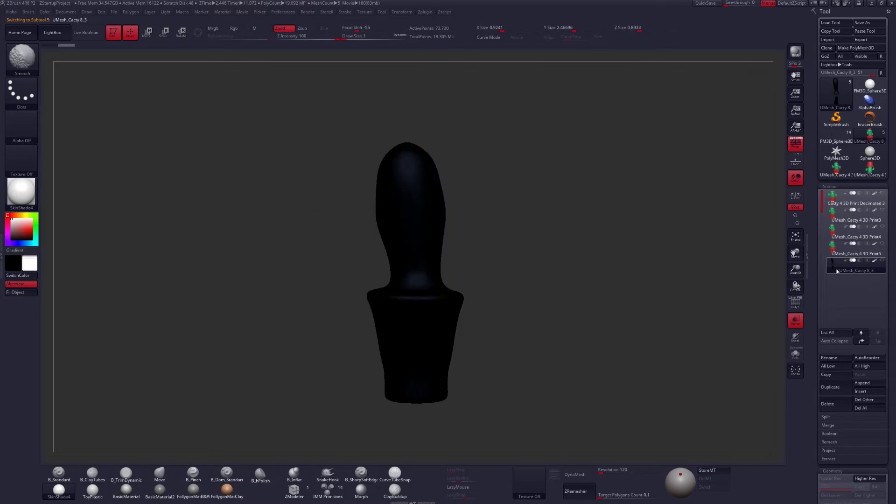
# Select the UMesh_Cacty 4 3D Print3 subtool and hide one half lengthwise to examine its interior
pyautogui.click(832, 220)
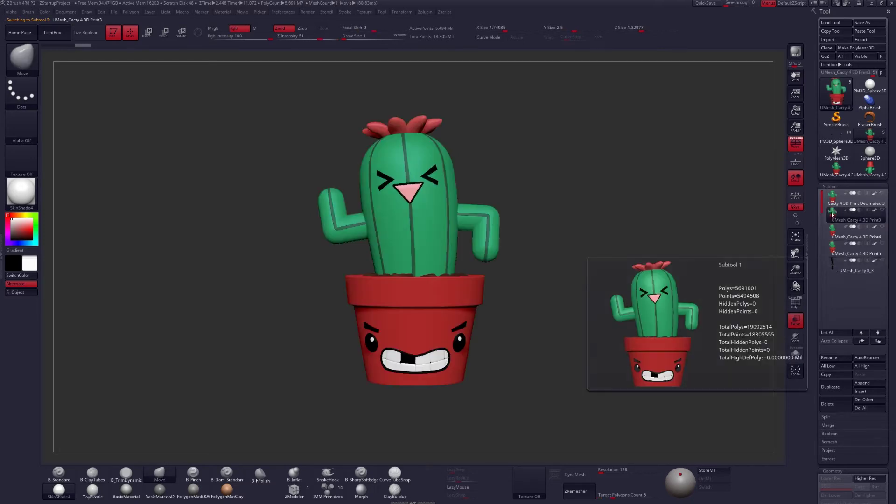
pyautogui.moveTo(587, 317); pyautogui.dragTo(586, 258)
pyautogui.hotkey('shift', 'f')
pyautogui.moveTo(530, 317); pyautogui.dragTo(492, 403)
pyautogui.hotkey('shift', 'f')
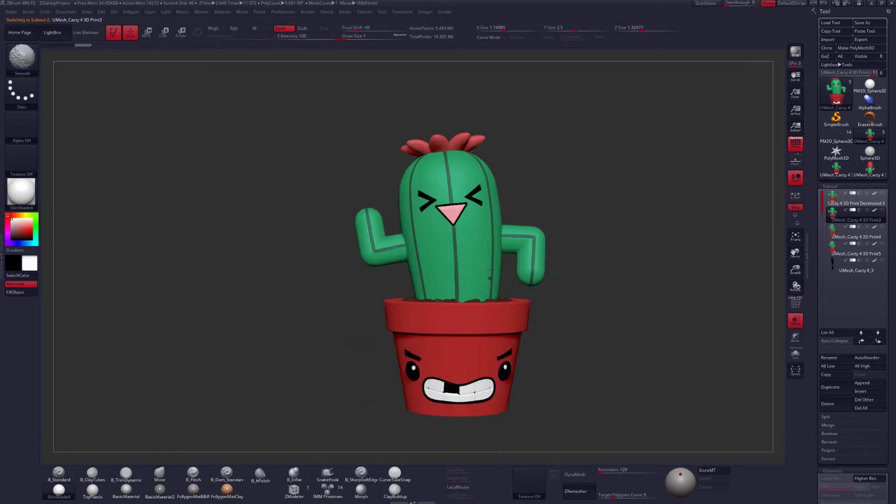
pyautogui.moveTo(447, 118)
pyautogui.keyDown('ctrl'); pyautogui.keyDown('shift'); pyautogui.mouseDown()
pyautogui.moveTo(552, 144)
pyautogui.moveTo(597, 424)
pyautogui.moveTo(449, 465)
pyautogui.mouseUp(); pyautogui.keyUp('shift'); pyautogui.keyUp('ctrl')
pyautogui.moveTo(464, 327)
pyautogui.mouseDown()
pyautogui.moveTo(427, 284)
pyautogui.moveTo(588, 280)
pyautogui.mouseUp()
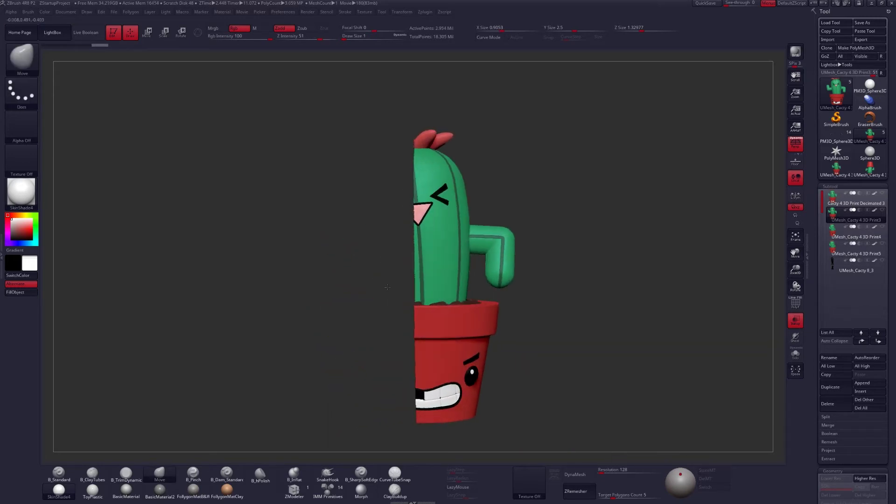
# Show the whole cactus again and pre-process the current subtool for decimation with Decimation Master
pyautogui.keyDown('ctrl'); pyautogui.keyDown('shift'); pyautogui.click(582, 272); pyautogui.keyUp('shift'); pyautogui.keyUp('ctrl')
pyautogui.moveTo(546, 315); pyautogui.dragTo(482, 320)
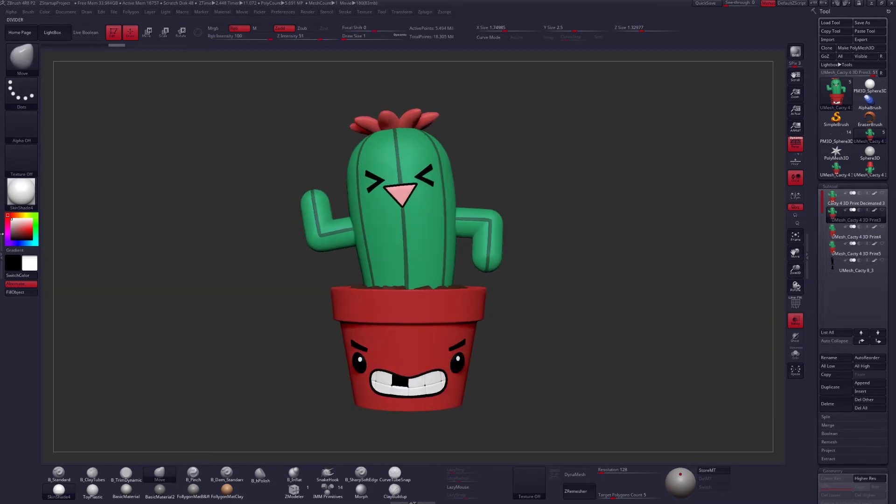
pyautogui.click(2, 234)
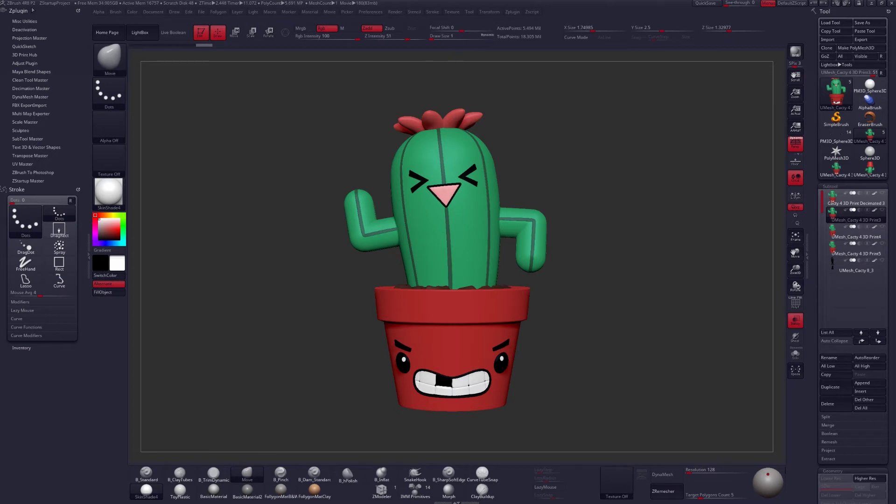
pyautogui.click(26, 87)
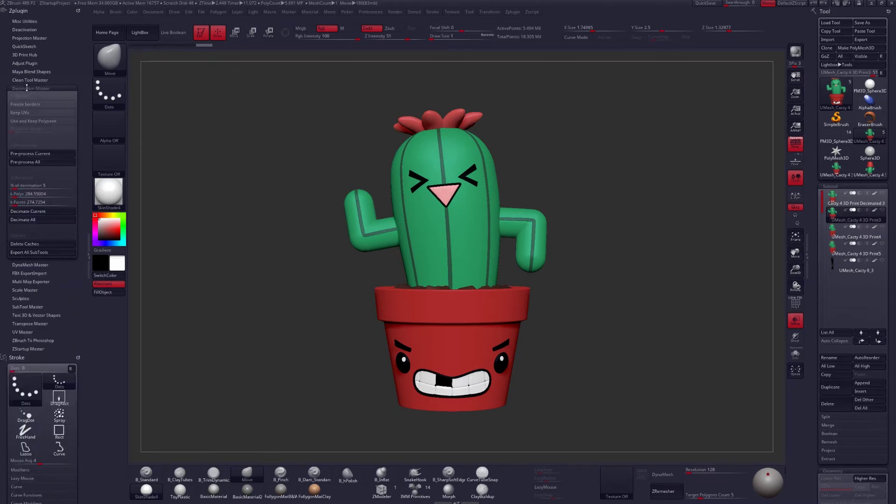
pyautogui.click(72, 156)
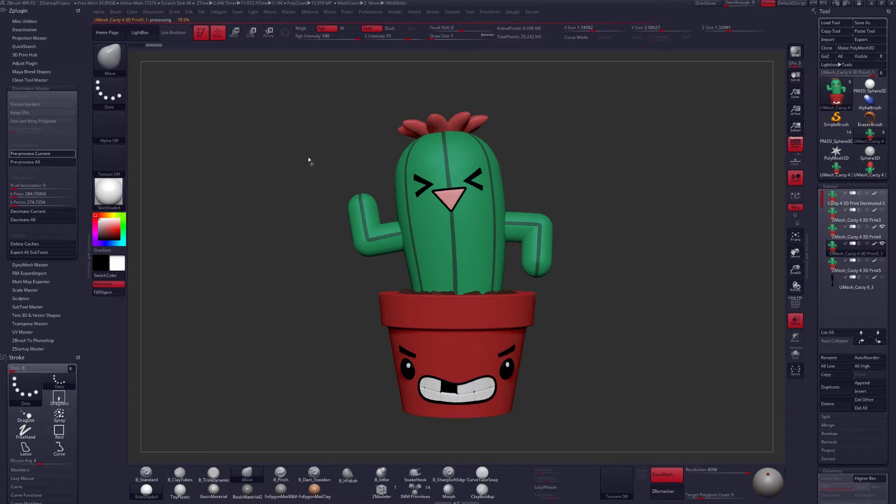
# Decimate the current cactus to 10%, about 1387 k polys, and check its mesh density up close with the polyframe
pyautogui.click(36, 193)
pyautogui.click(31, 211)
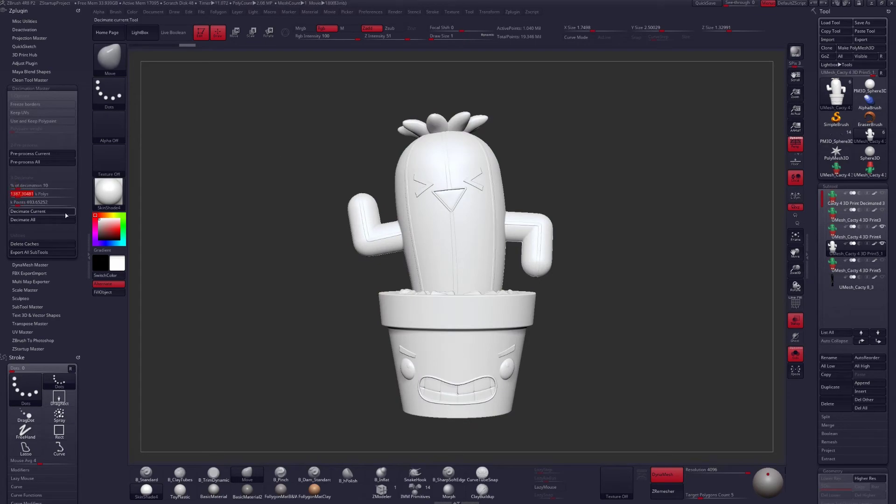
pyautogui.keyDown('alt'); pyautogui.moveTo(527, 98); pyautogui.dragTo(514, 210, button='right'); pyautogui.keyUp('alt')
pyautogui.hotkey('shift', 'f')
pyautogui.moveTo(397, 224); pyautogui.dragTo(475, 224, button='right')
pyautogui.keyDown('alt'); pyautogui.moveTo(475, 224); pyautogui.dragTo(478, 9, button='right'); pyautogui.keyUp('alt')
pyautogui.keyDown('alt'); pyautogui.moveTo(489, 397); pyautogui.dragTo(438, 154, button='right'); pyautogui.keyUp('alt')
pyautogui.press('f')
pyautogui.hotkey('shift', 'f')
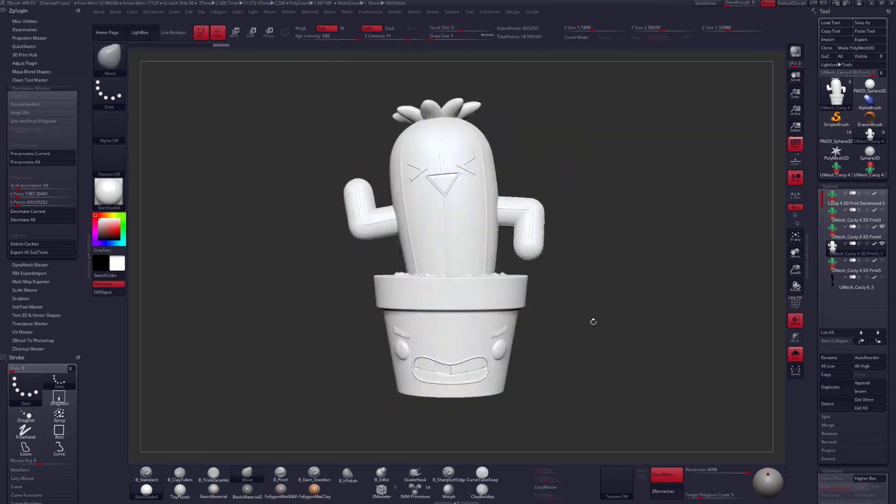
# Project the visible original cactus's detail and polypaint onto the decimated cactus with ProjectAll at Dist 0.02 and inspect it
pyautogui.scroll(-7, 823, 233)
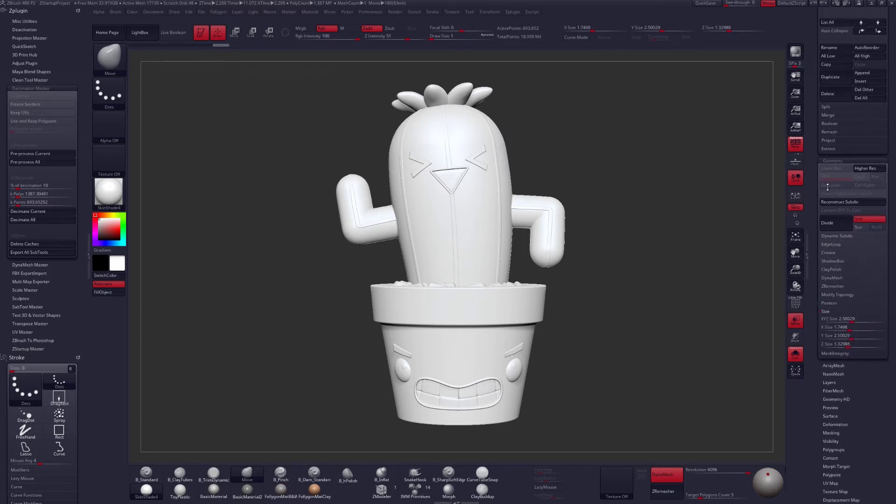
pyautogui.click(828, 140)
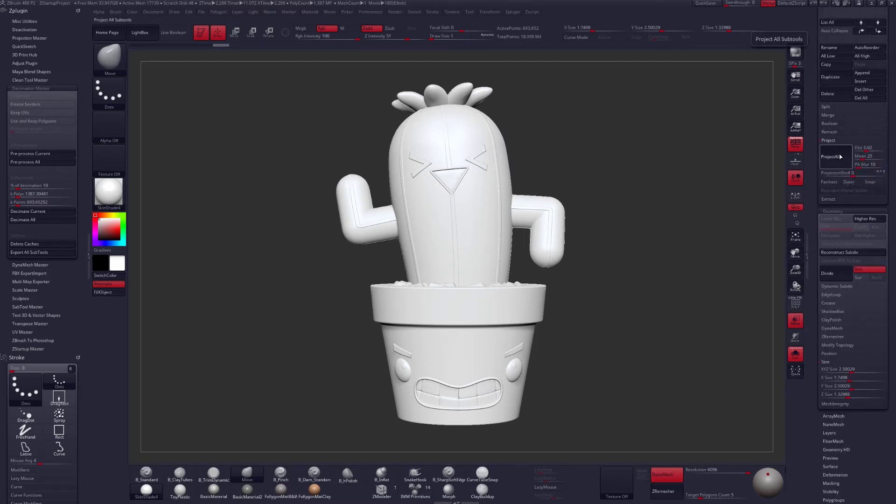
pyautogui.click(828, 157)
pyautogui.moveTo(828, 158); pyautogui.dragTo(849, 286)
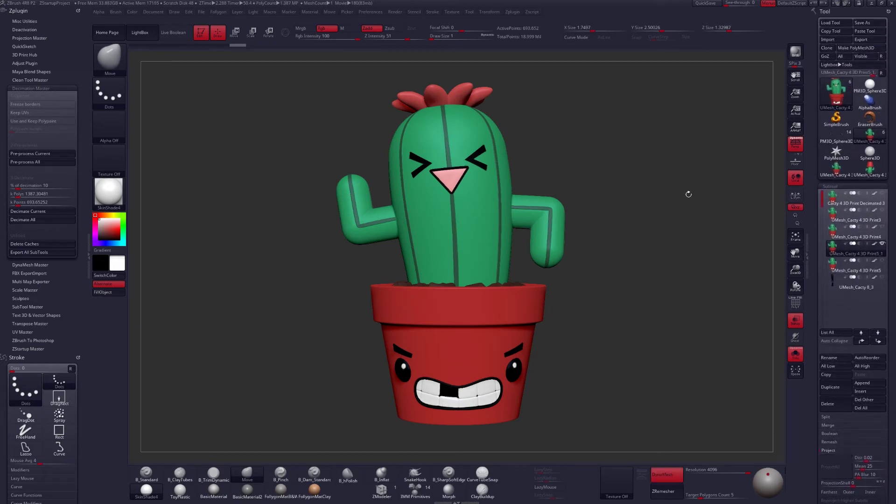
pyautogui.click(867, 40)
pyautogui.keyDown('alt'); pyautogui.moveTo(635, 153); pyautogui.dragTo(603, 181); pyautogui.keyUp('alt')
pyautogui.keyDown('alt'); pyautogui.moveTo(570, 259); pyautogui.dragTo(568, 207); pyautogui.keyUp('alt')
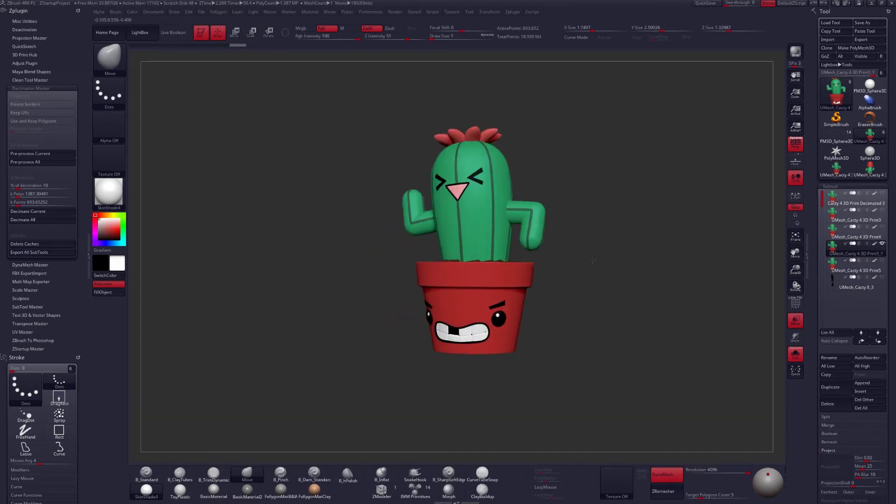
pyautogui.keyDown('alt'); pyautogui.moveTo(559, 208); pyautogui.dragTo(579, 250); pyautogui.keyUp('alt')
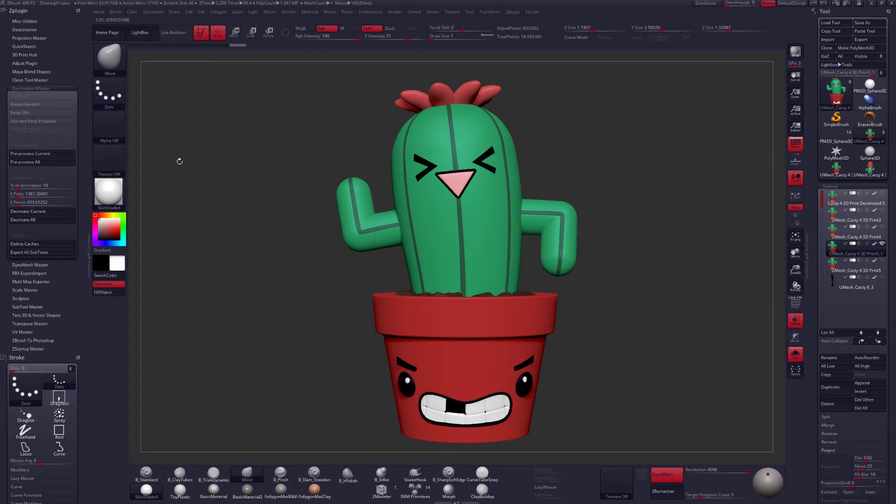
# Review UV Master's unwrap options and update the subtool's size ratios in 3D Print Hub, choosing 1.75 x 2.50 x 1.33 in
pyautogui.click(36, 86)
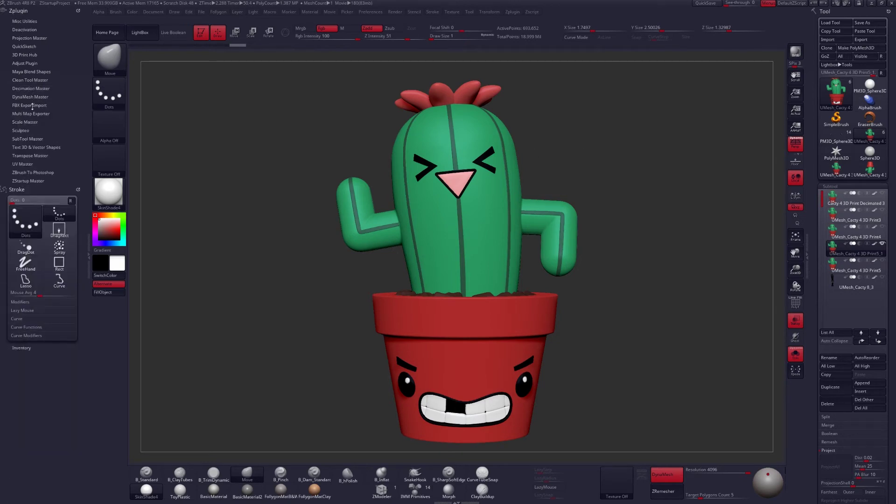
pyautogui.click(23, 164)
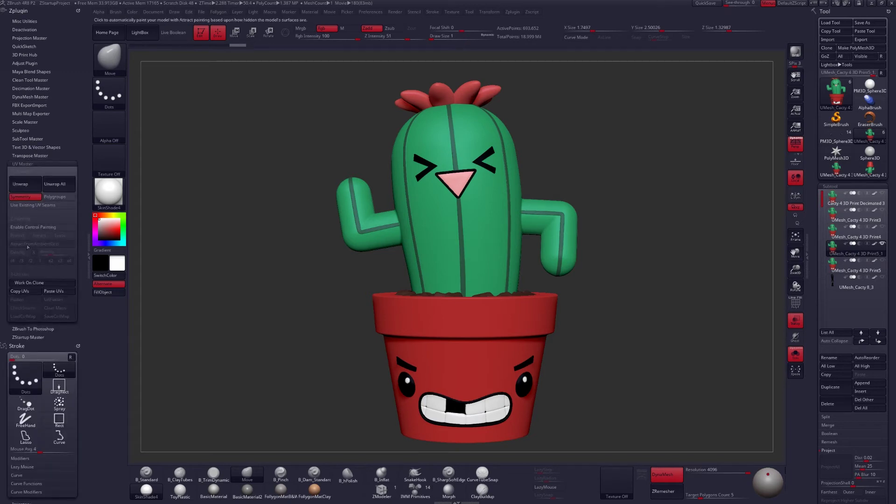
pyautogui.click(39, 165)
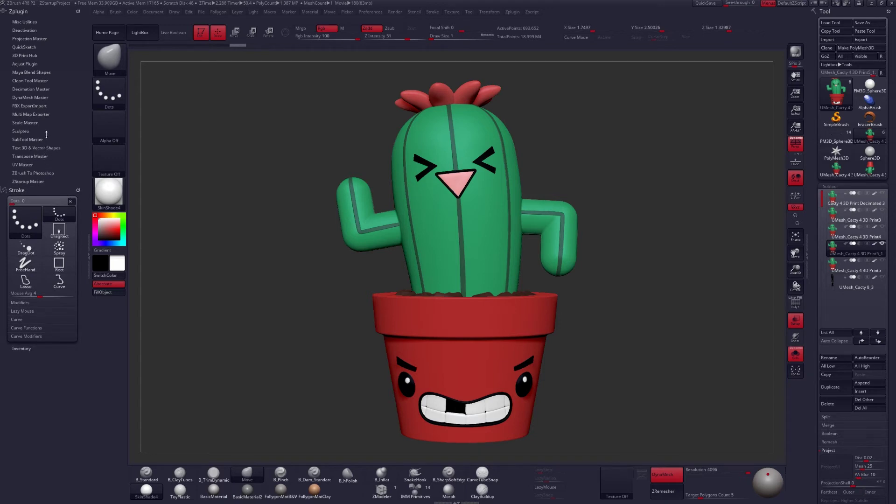
pyautogui.click(24, 56)
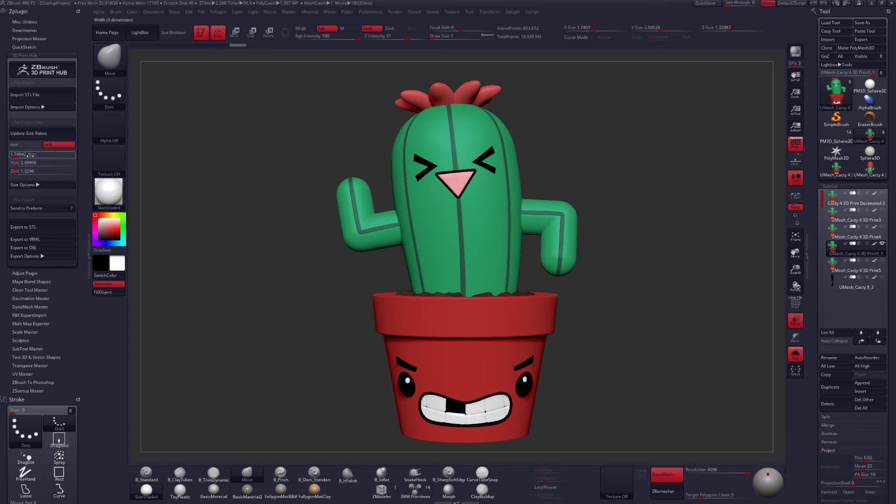
pyautogui.click(33, 137)
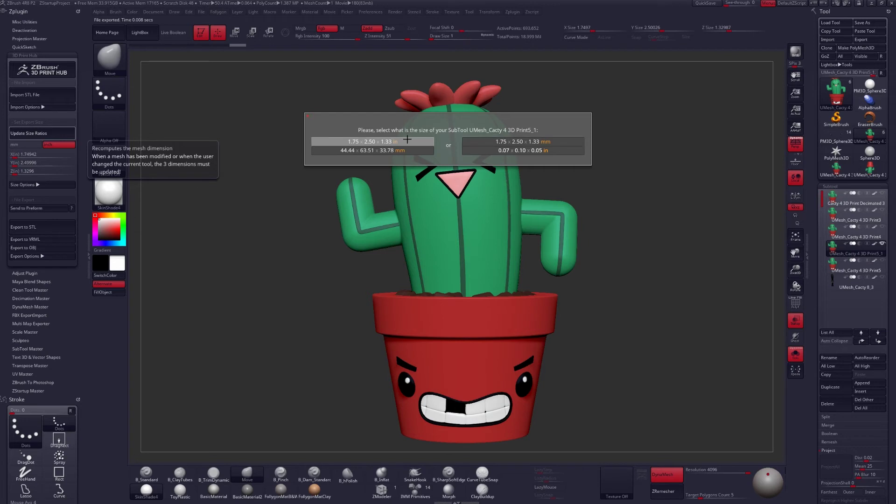
pyautogui.click(374, 138)
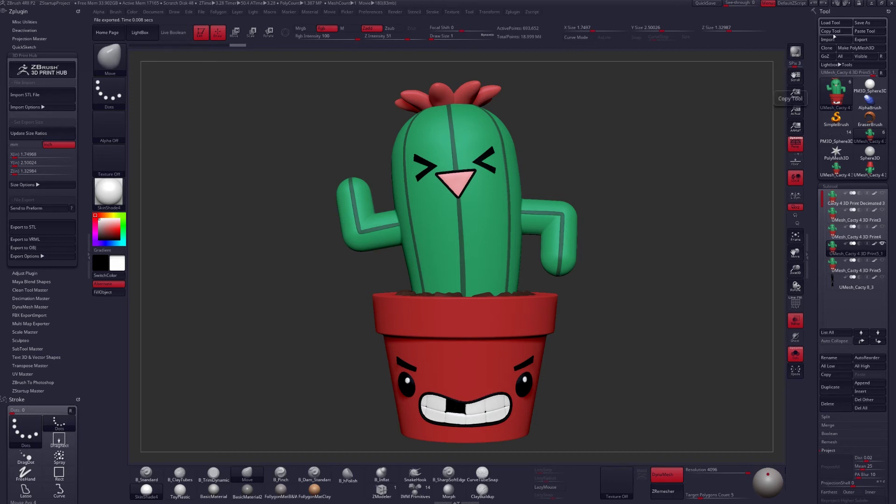
# Copy and paste the cactus as a new tool and delete all its other subtools, keeping only the decimated cactus
pyautogui.click(871, 34)
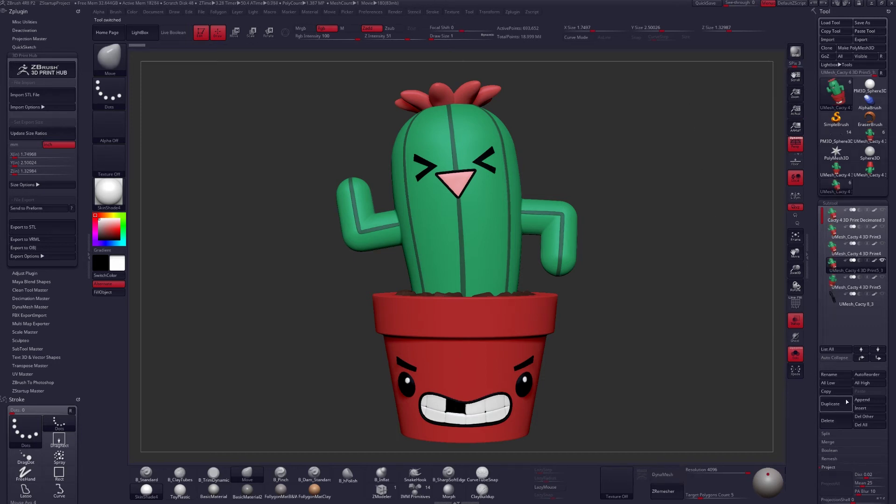
pyautogui.click(867, 417)
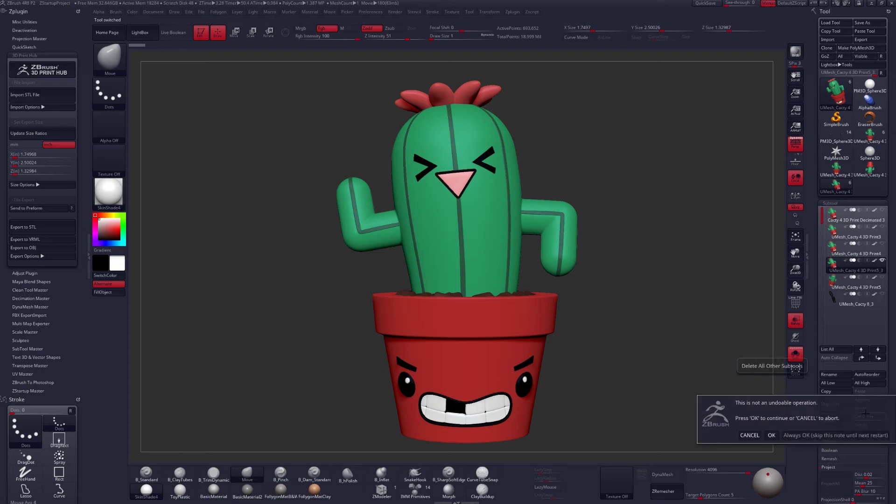
pyautogui.click(771, 434)
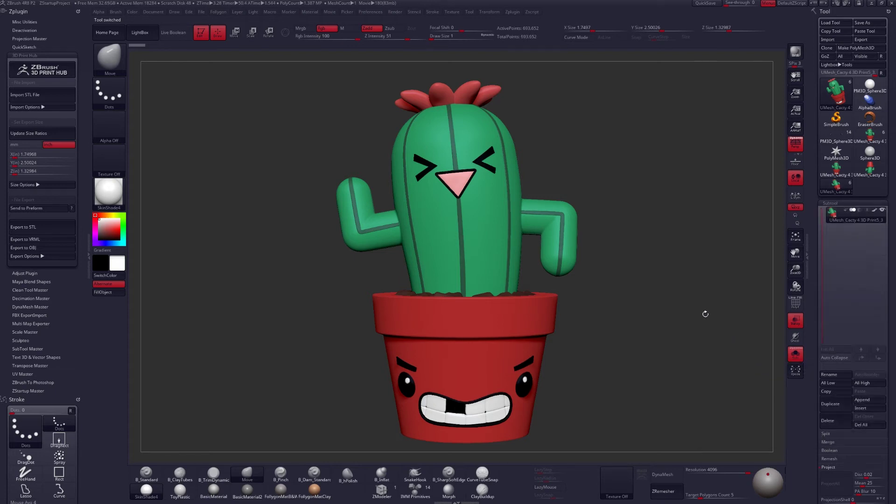
# Rotate the decimated cactus onto its side using a snapped transpose line in the side view
pyautogui.keyDown('alt'); pyautogui.moveTo(681, 292); pyautogui.dragTo(527, 234); pyautogui.keyUp('alt')
pyautogui.press('r')
pyautogui.keyDown('shift'); pyautogui.moveTo(479, 226); pyautogui.dragTo(479, 126); pyautogui.keyUp('shift')
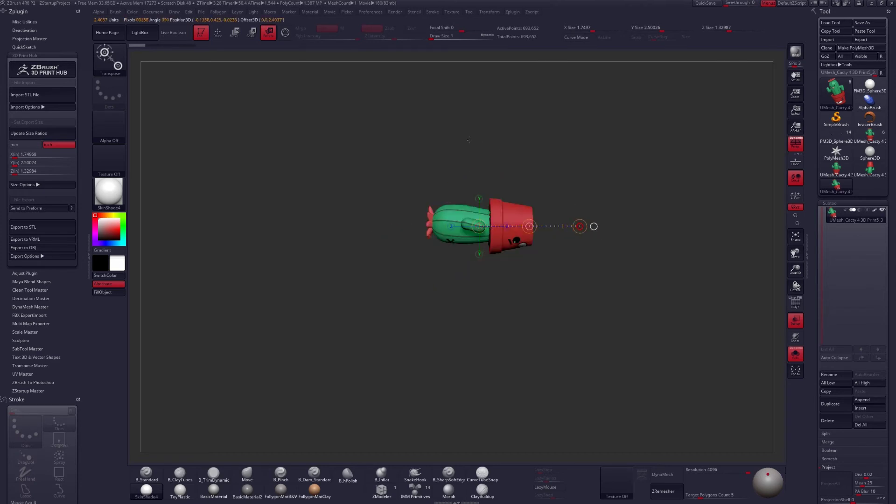
pyautogui.keyDown('shift'); pyautogui.moveTo(579, 226); pyautogui.dragTo(457, 130); pyautogui.keyUp('shift')
pyautogui.keyDown('shift'); pyautogui.moveTo(457, 131); pyautogui.dragTo(479, 126); pyautogui.keyUp('shift')
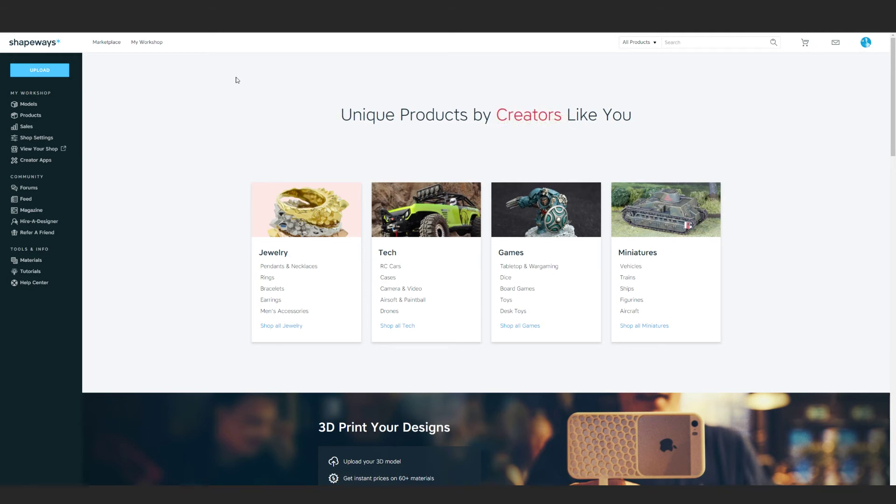
# Switch to Shapeways and open the 3D design upload form with inches as model units and Desk Toys as category
pyautogui.click(59, 70)
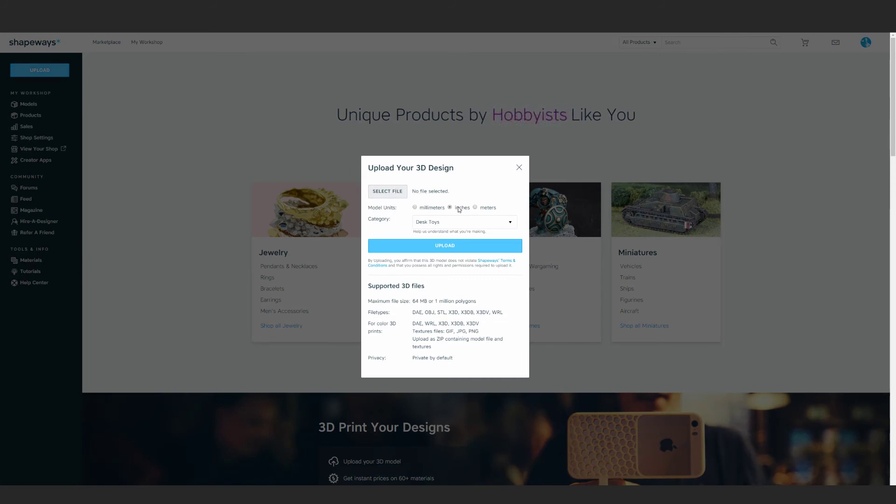
pyautogui.click(496, 222)
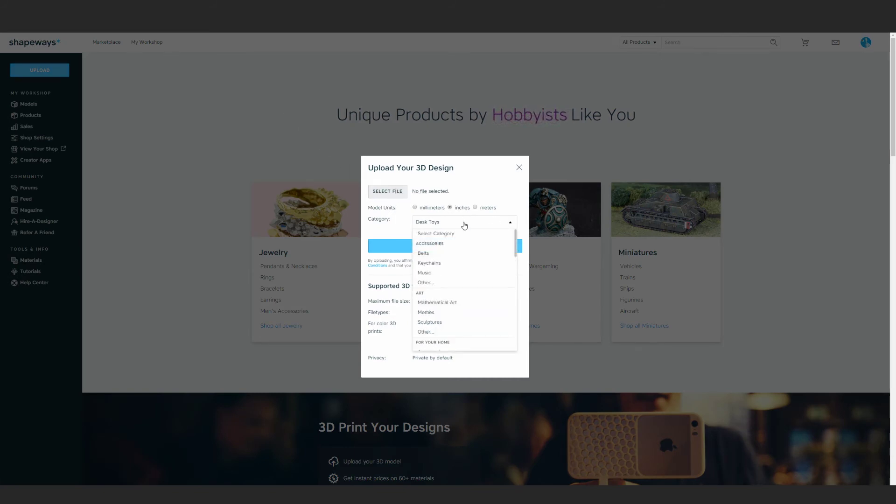
pyautogui.click(464, 223)
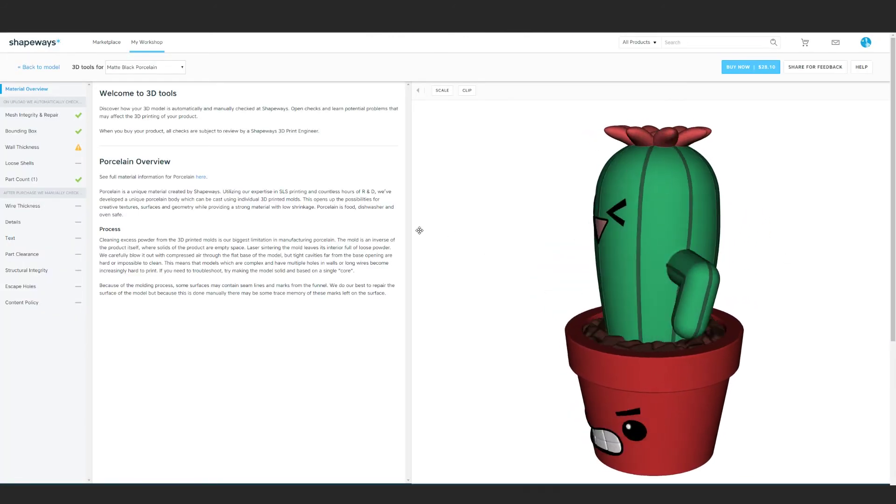
# Examine the uploaded cactus in Shapeways 3D tools and preview the material options on its Cactus Desk Friend product page
pyautogui.moveTo(687, 319)
pyautogui.mouseDown()
pyautogui.moveTo(732, 336)
pyautogui.moveTo(730, 350)
pyautogui.moveTo(657, 352)
pyautogui.moveTo(664, 275)
pyautogui.mouseUp()
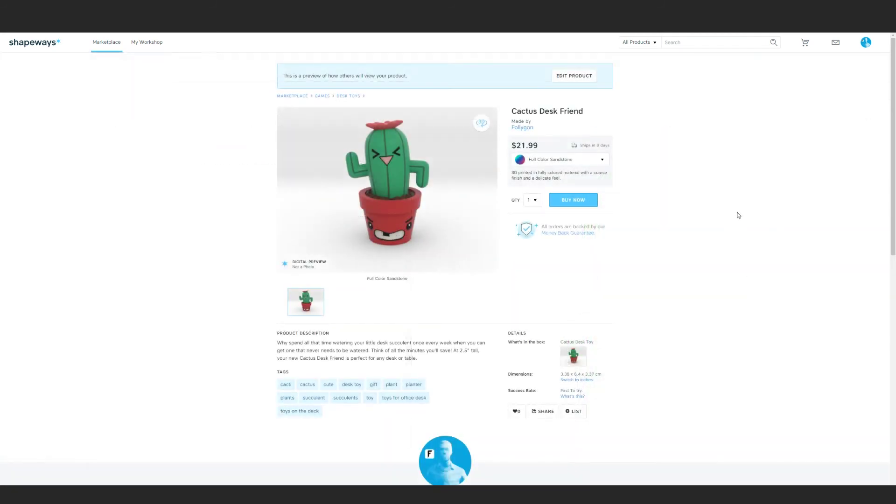
pyautogui.click(602, 161)
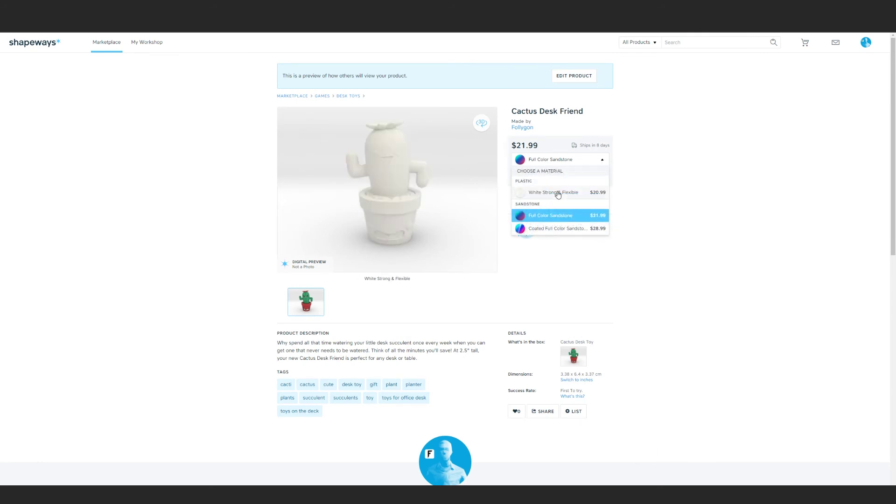
pyautogui.click(665, 278)
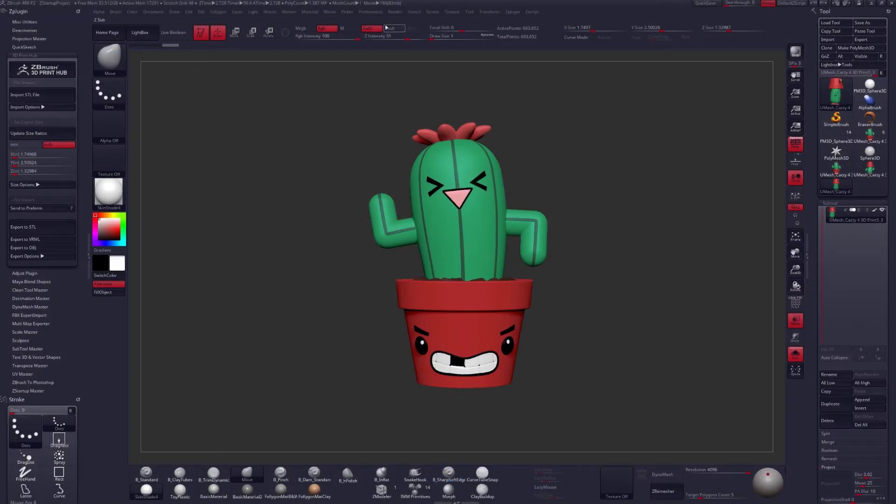
# Switch back to ZBrush, collapse the movie overlay and title image settings, and record a turntable of the cactus
pyautogui.click(328, 13)
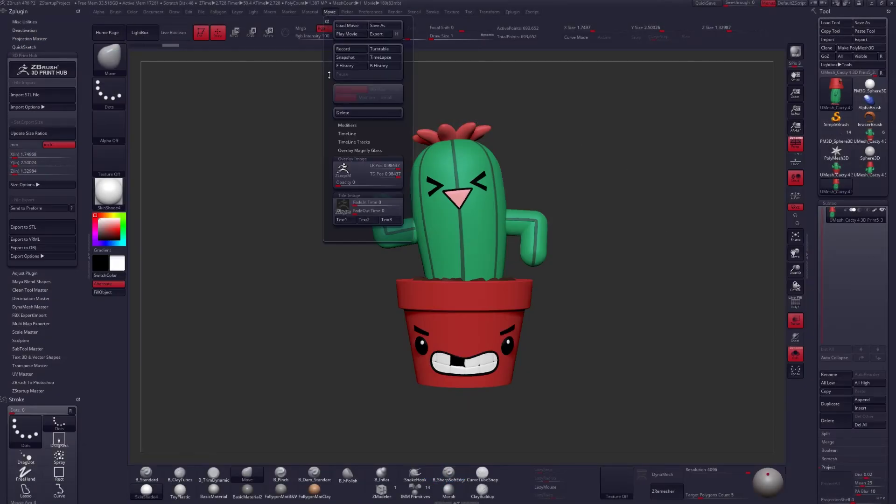
pyautogui.click(357, 159)
pyautogui.click(355, 167)
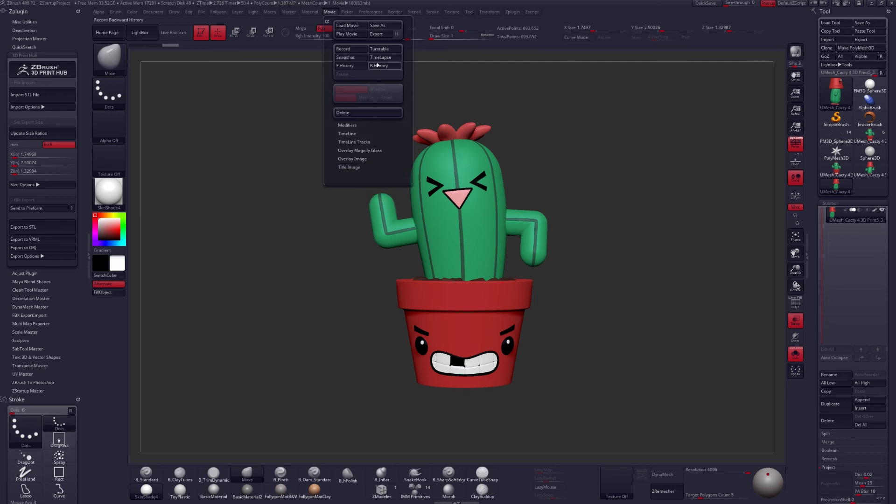
pyautogui.click(385, 48)
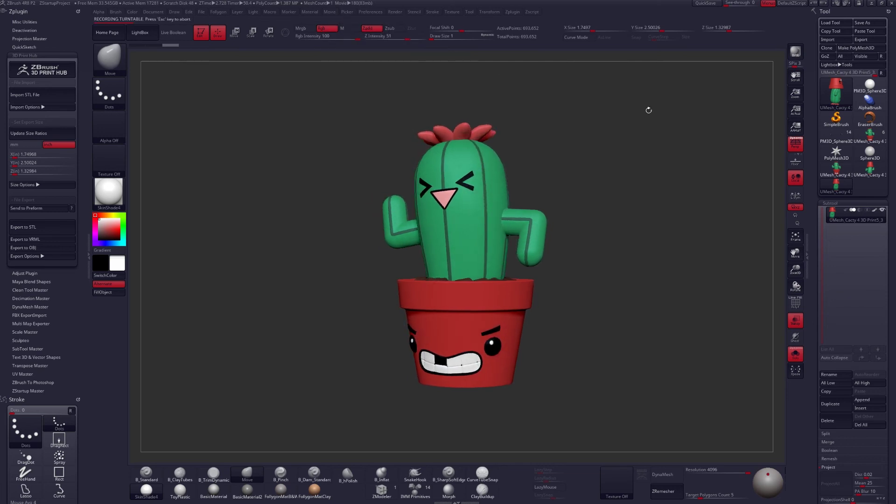